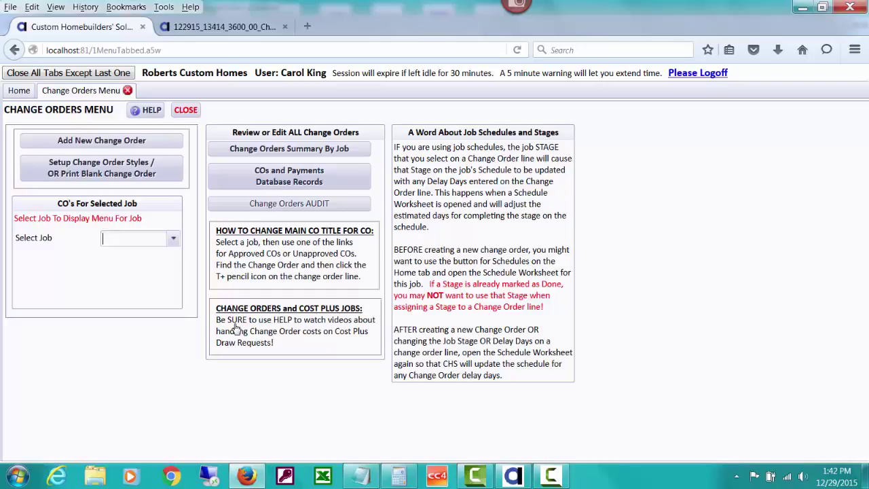
# Select job VISTAV3811 and open its change orders and payments database
pyautogui.click(173, 240)
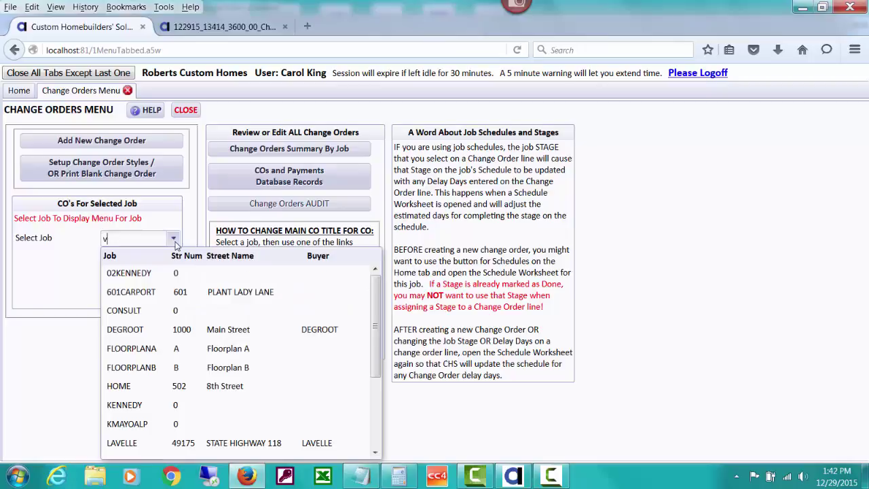
pyautogui.write('v')
pyautogui.click(190, 275)
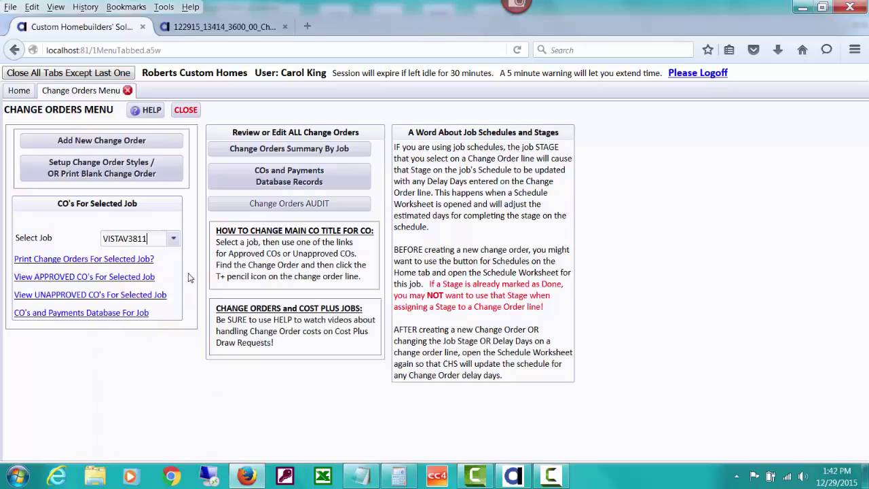
pyautogui.click(72, 315)
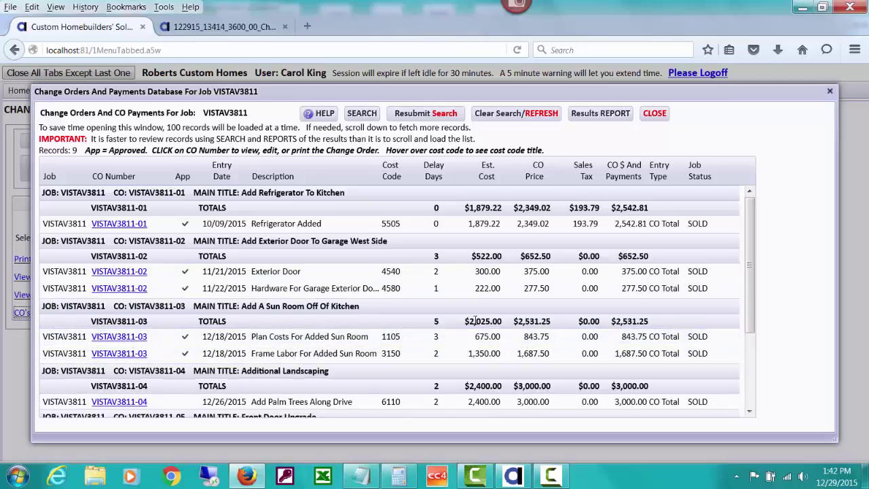
# Review the change order and payment records for job VISTAV3811, and close the database
pyautogui.click(750, 217)
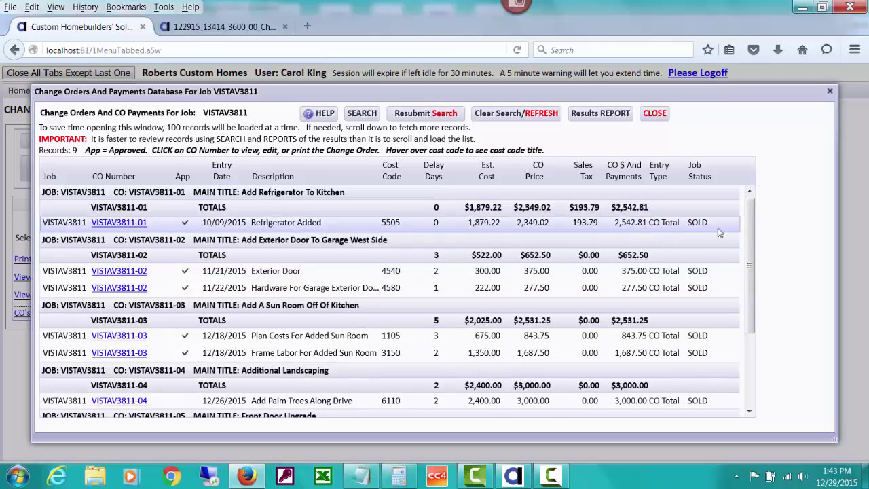
pyautogui.scroll(-1, 747, 264)
pyautogui.moveTo(745, 260); pyautogui.dragTo(749, 237)
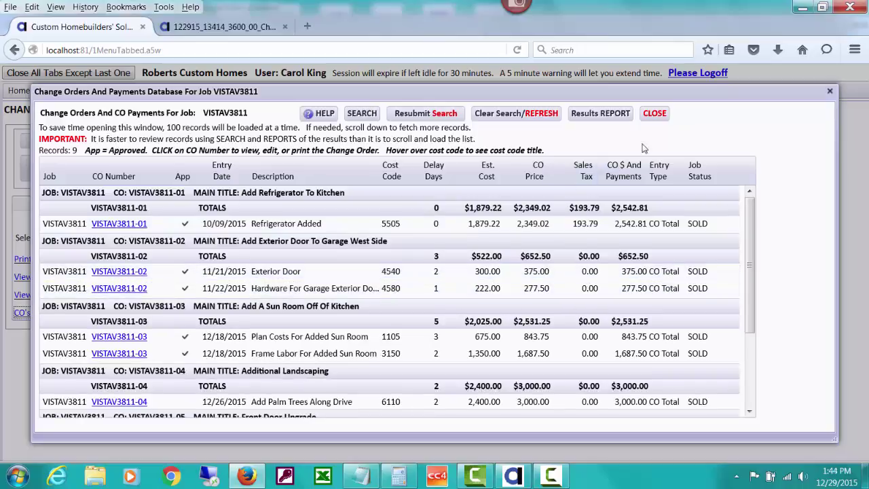
pyautogui.click(654, 114)
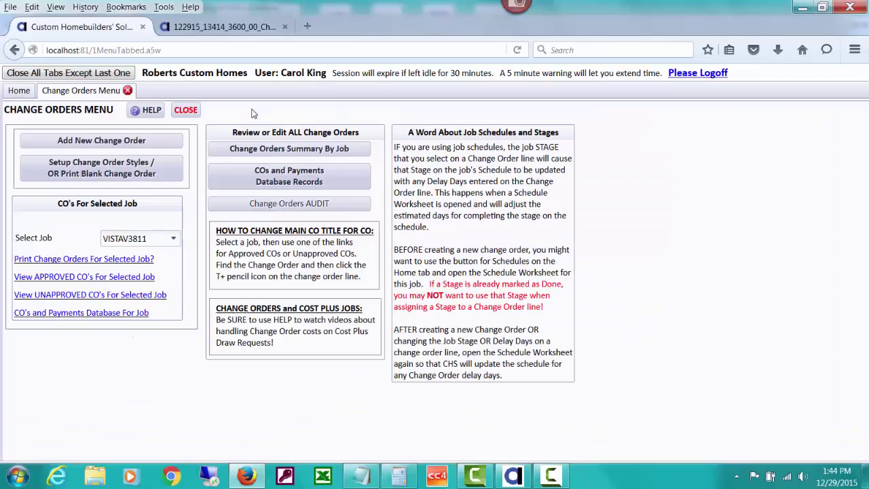
# Start a new bank deposit from the bank deposits area
pyautogui.click(19, 91)
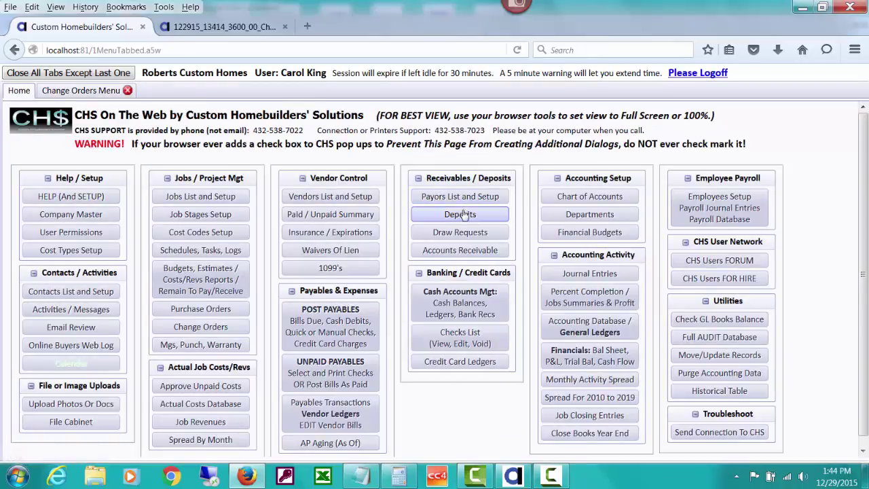
pyautogui.click(462, 215)
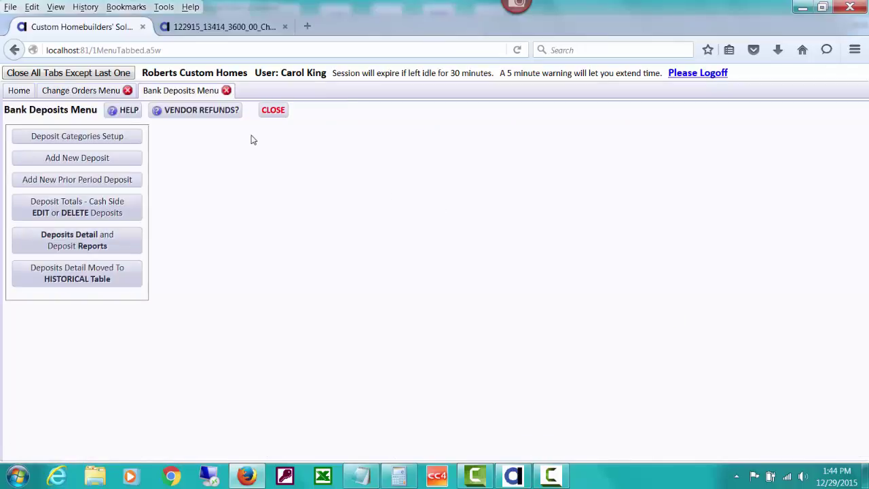
pyautogui.click(115, 157)
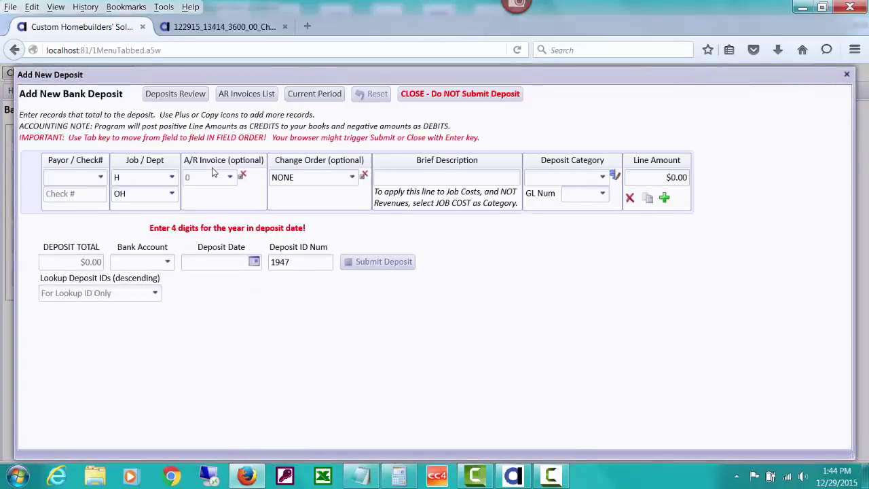
# Select the payor for job VISTAV3811 on the deposit line and apply the payment to change order VISTAV3811-01
pyautogui.click(71, 175)
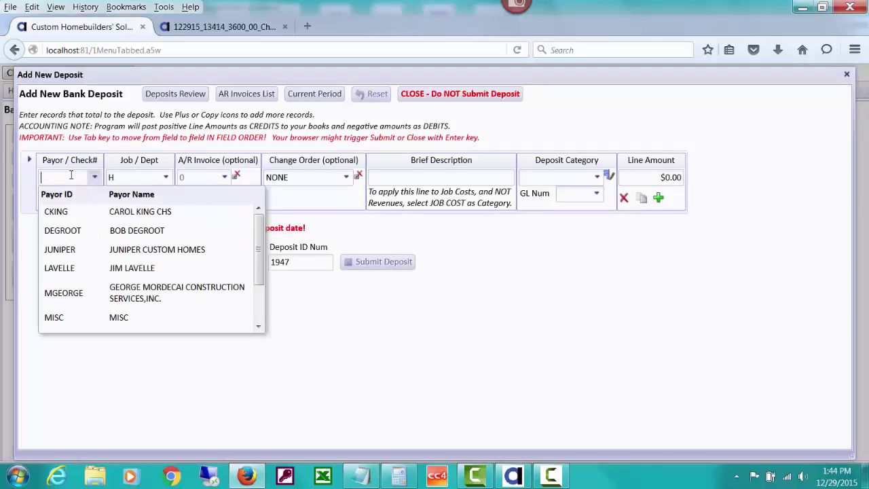
pyautogui.write('sm')
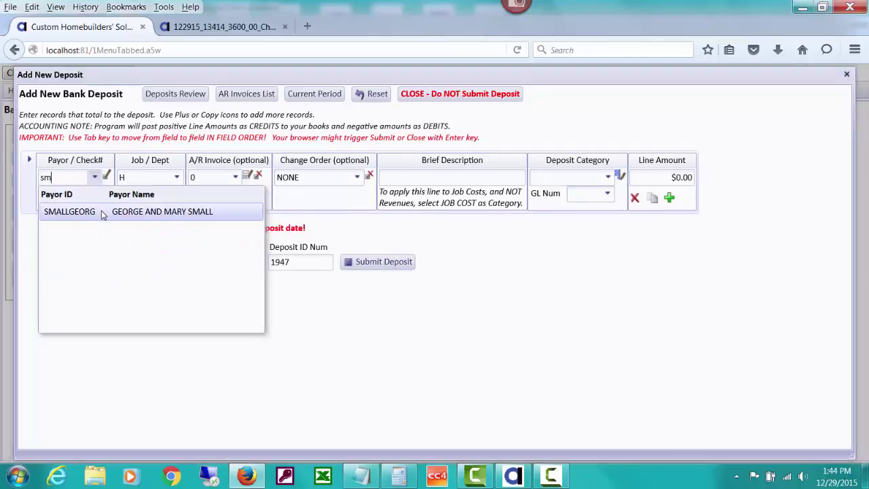
pyautogui.click(103, 211)
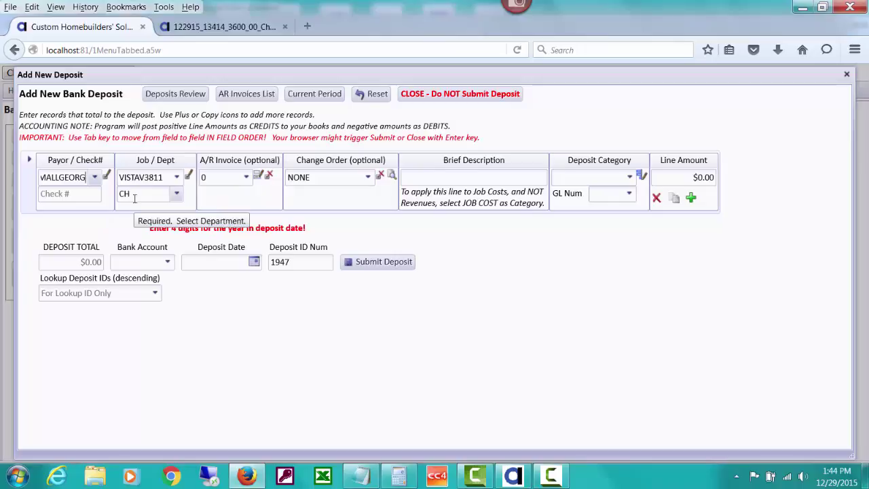
pyautogui.click(368, 177)
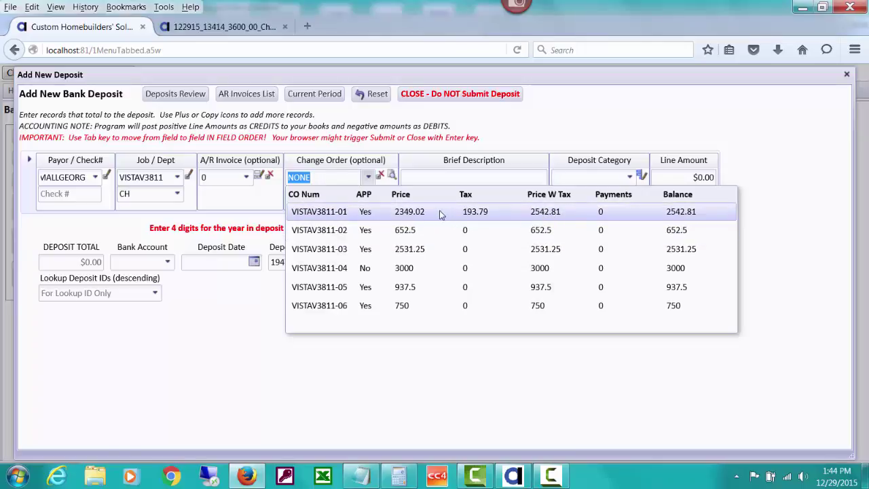
pyautogui.click(419, 213)
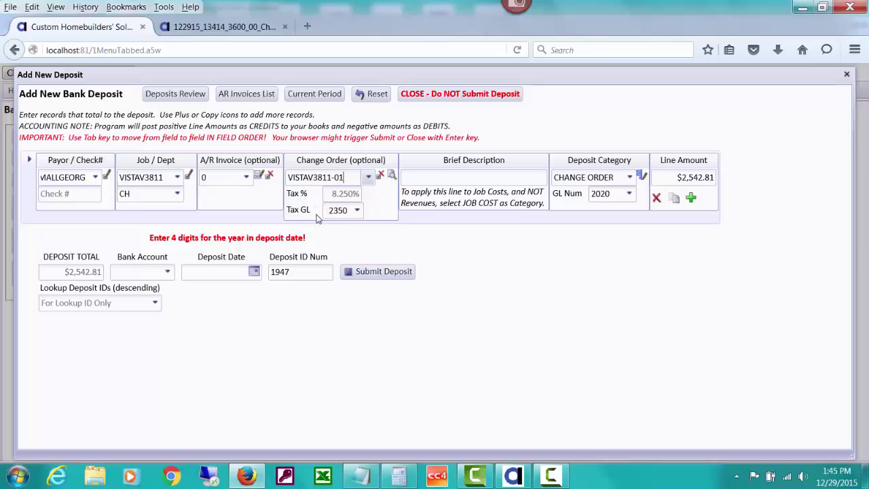
# Try tax GL account 2345 Payroll Liabilities on the deposit line, and restore 2350 Sales and Use Taxes Payable
pyautogui.click(357, 210)
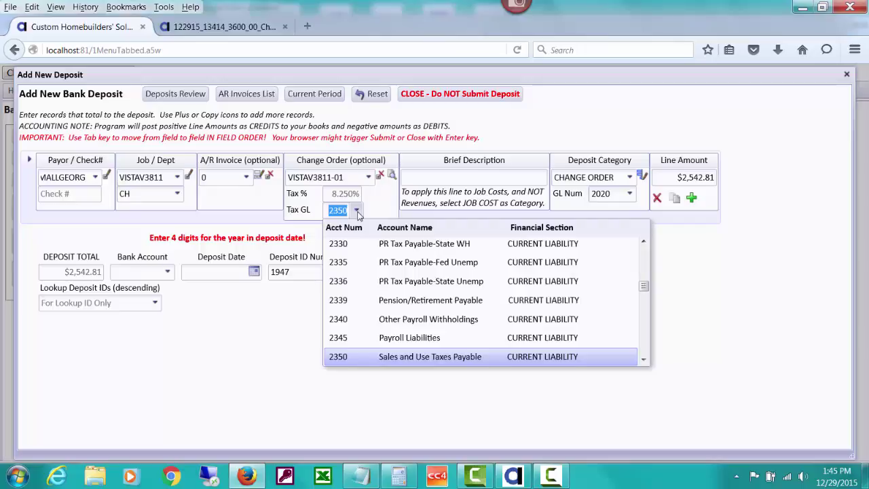
pyautogui.click(378, 339)
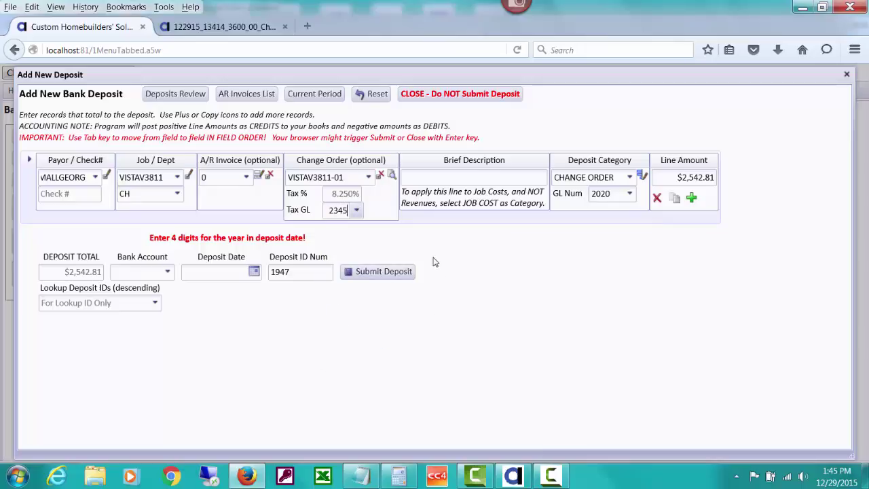
pyautogui.click(353, 214)
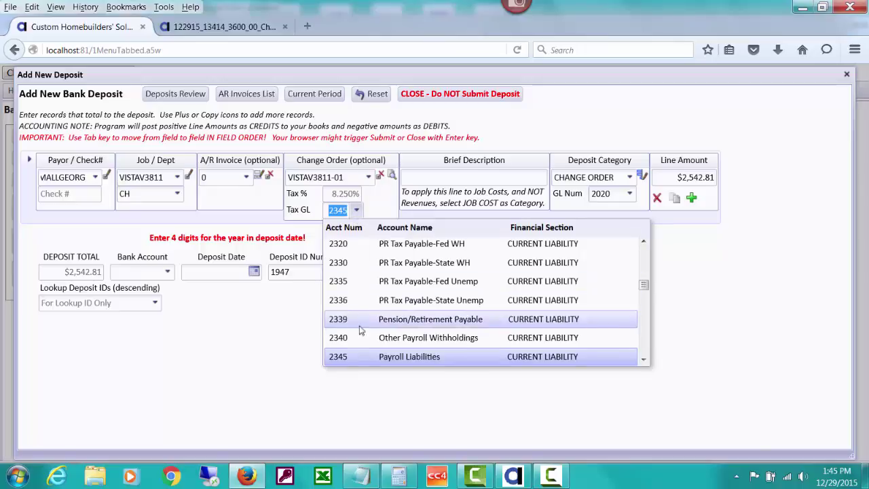
pyautogui.click(644, 361)
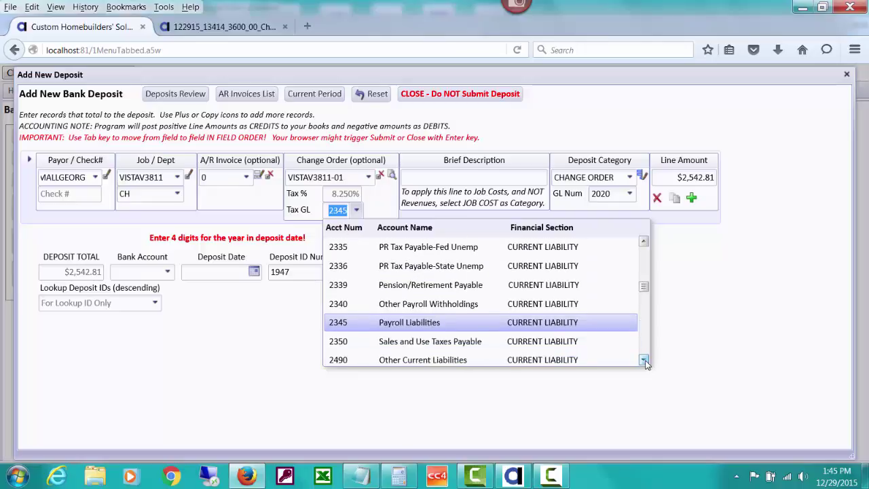
pyautogui.click(590, 349)
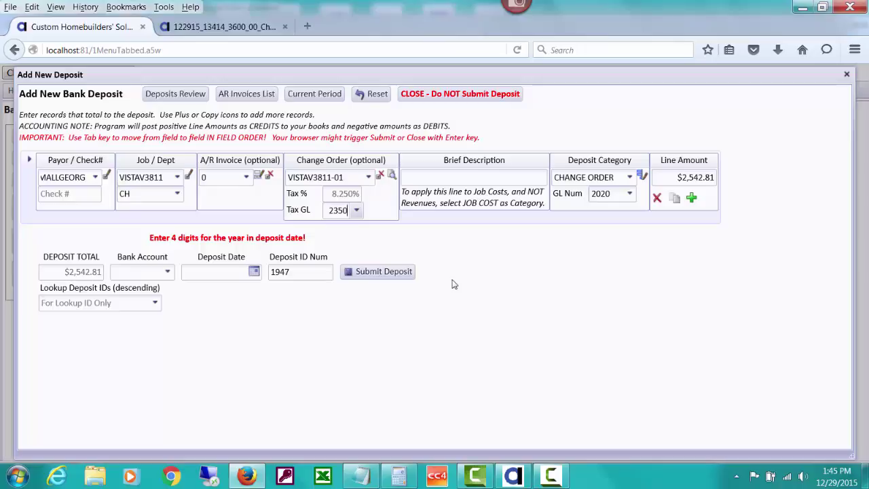
# Enter the deposit line's brief description as the payor's surname followed by "- Pmt For Change Order 1"
pyautogui.click(427, 179)
pyautogui.write('Small TPmt')
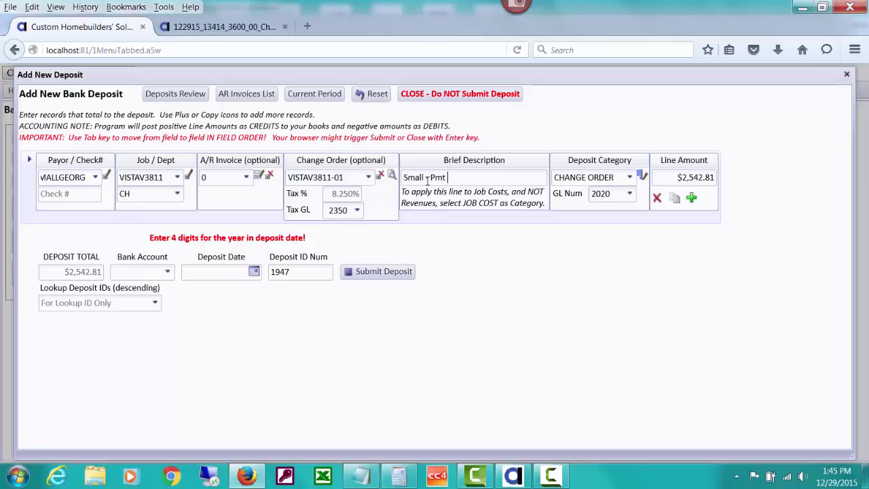
pyautogui.write(' For Change Order 1')
pyautogui.press('Tab')
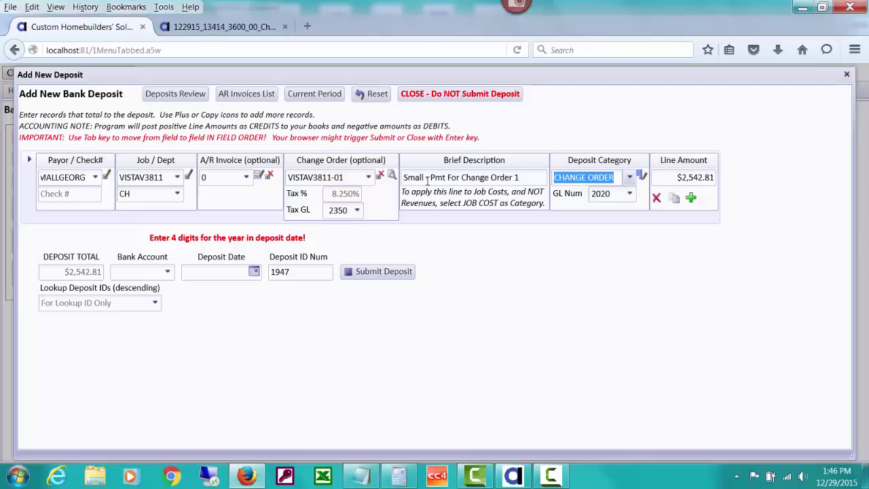
# Check the CHANGE ORDER category's GL account and default setup, and the list of change orders available for the job
pyautogui.click(629, 195)
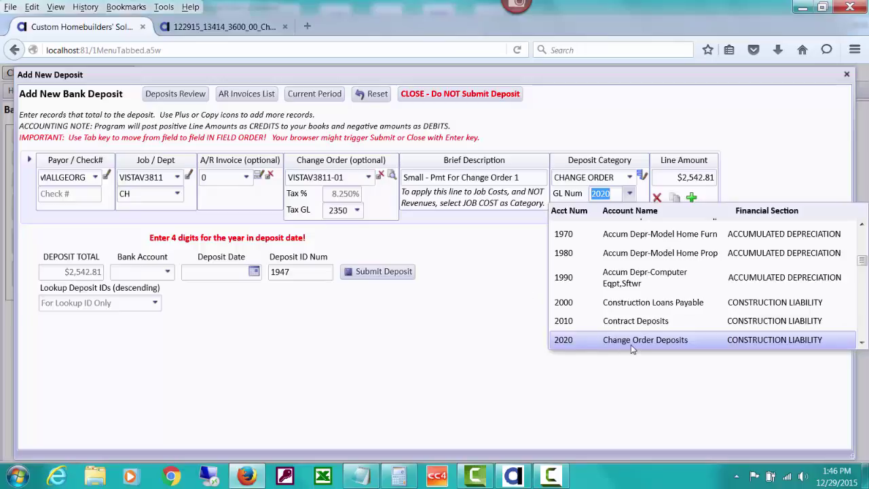
pyautogui.click(495, 271)
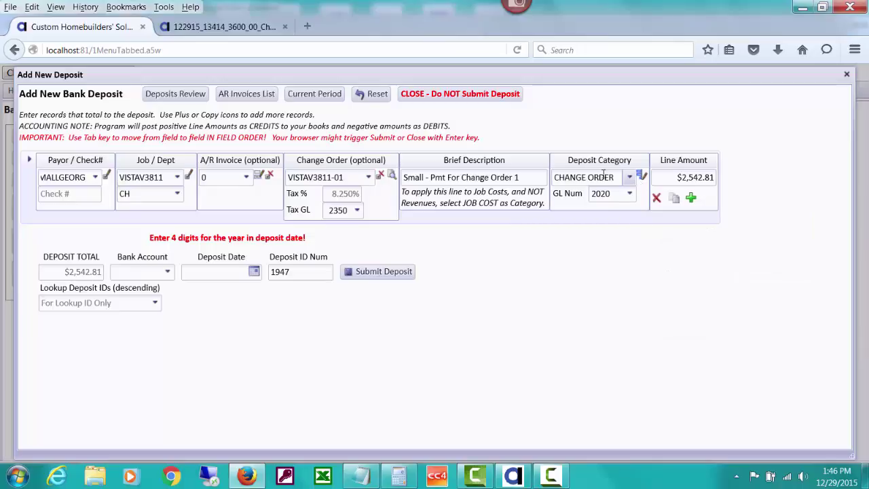
pyautogui.click(642, 177)
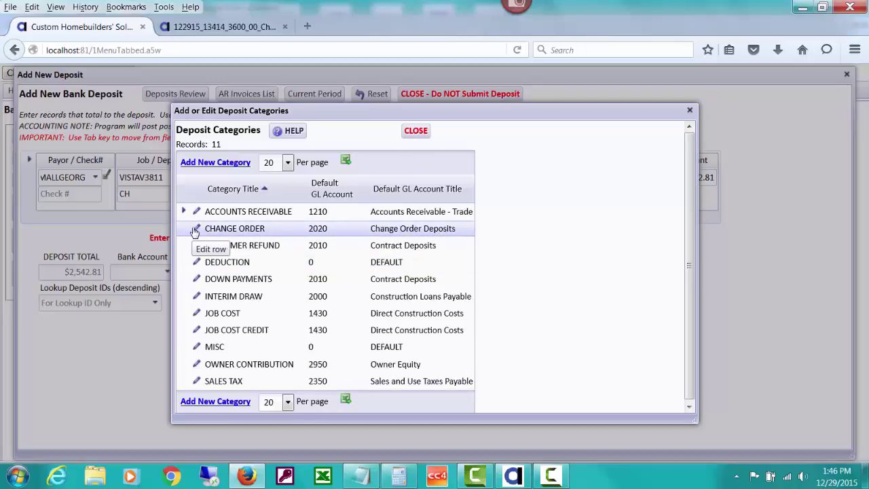
pyautogui.click(412, 134)
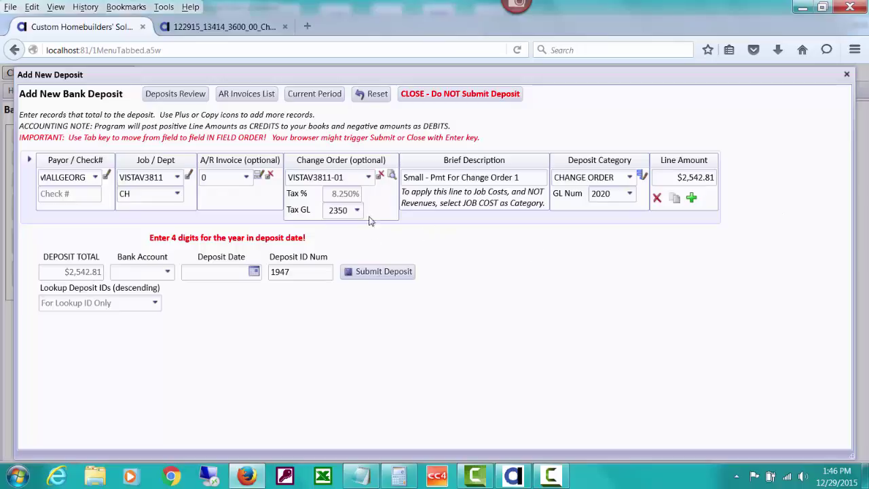
pyautogui.click(369, 178)
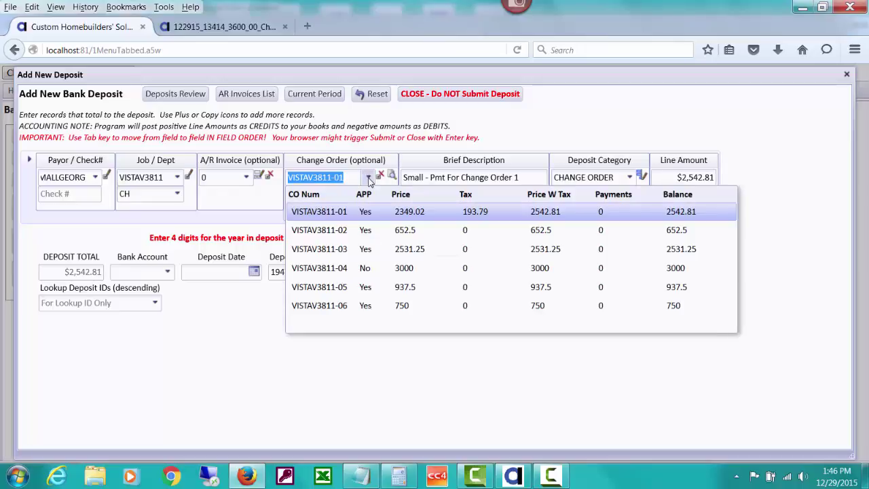
pyautogui.click(527, 135)
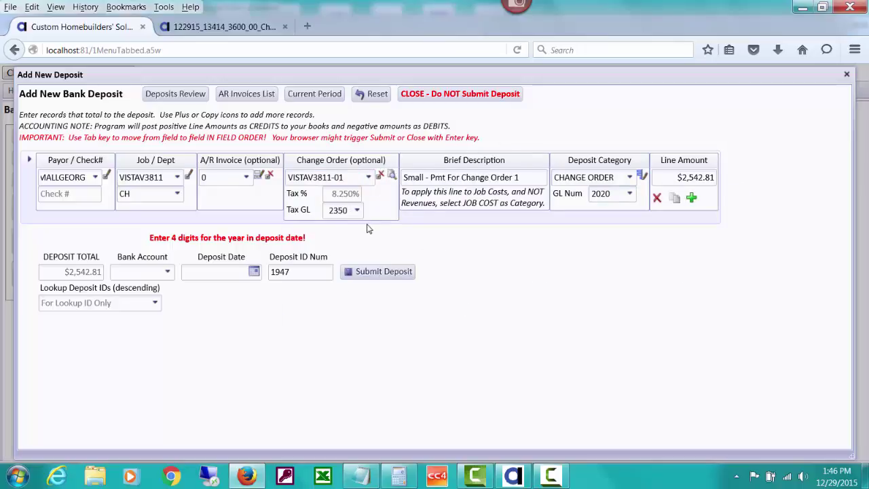
# Copy the first deposit line and assign the copy to change order VISTAV3811-02
pyautogui.click(675, 199)
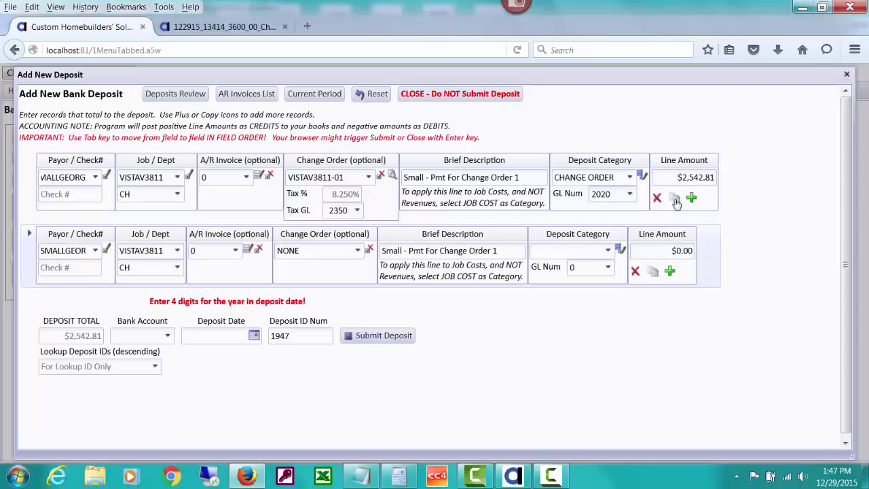
pyautogui.click(357, 251)
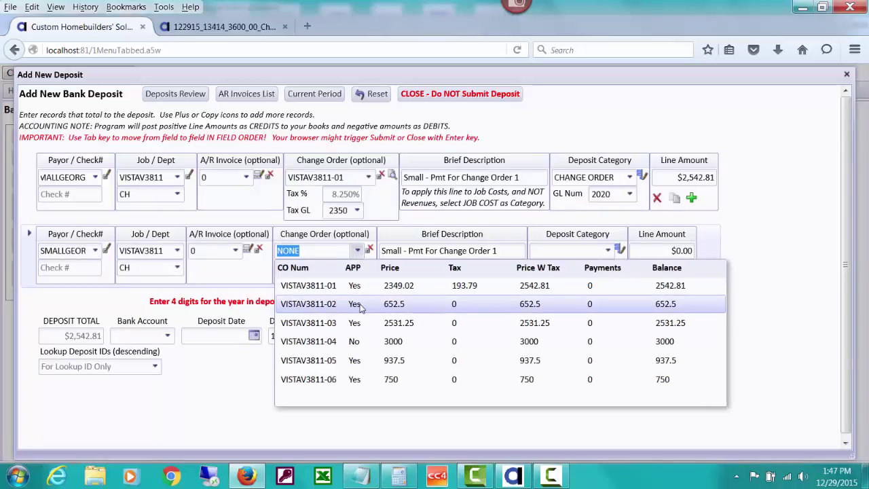
pyautogui.click(360, 307)
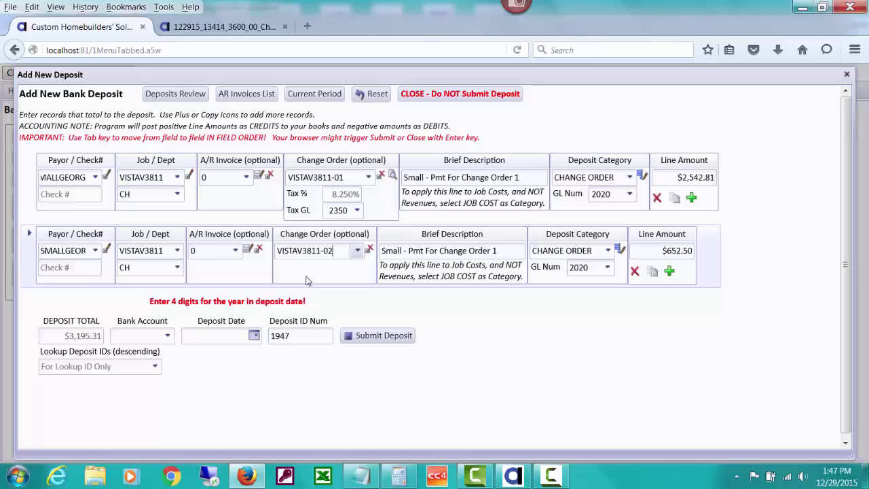
# Change the change order number in the second line's brief description to 2
pyautogui.click(494, 250)
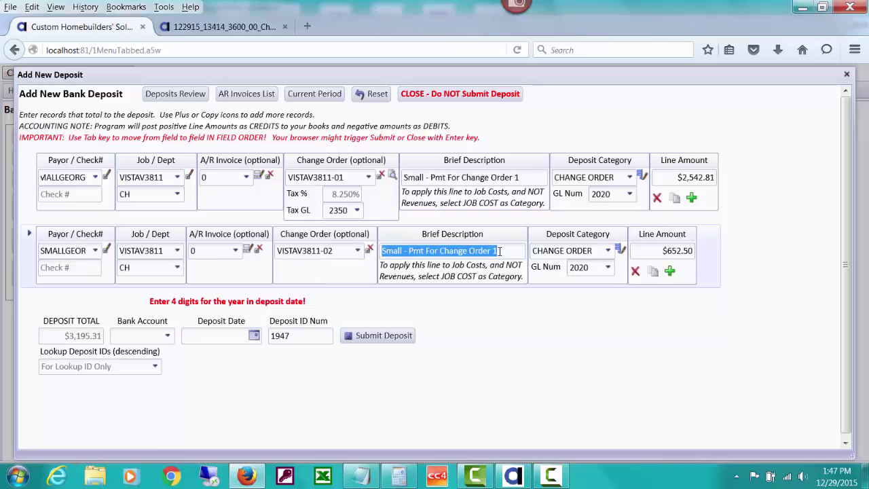
pyautogui.click(495, 247)
pyautogui.doubleClick(495, 250)
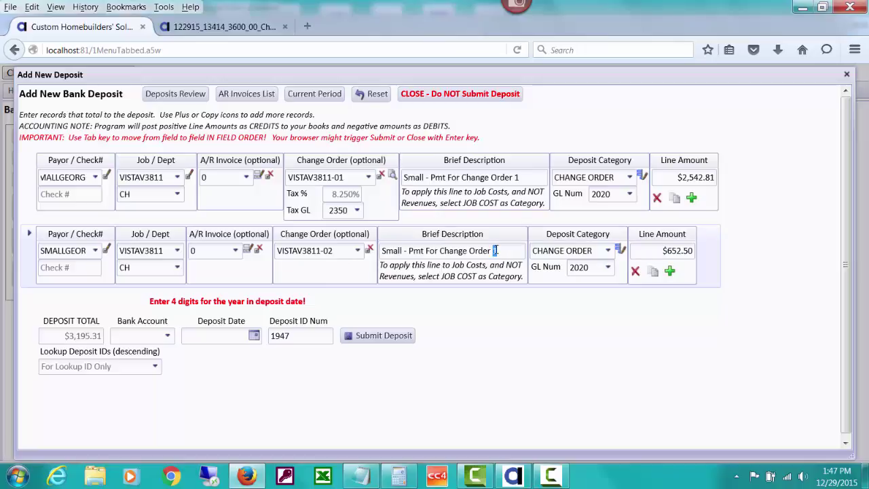
pyautogui.write('2')
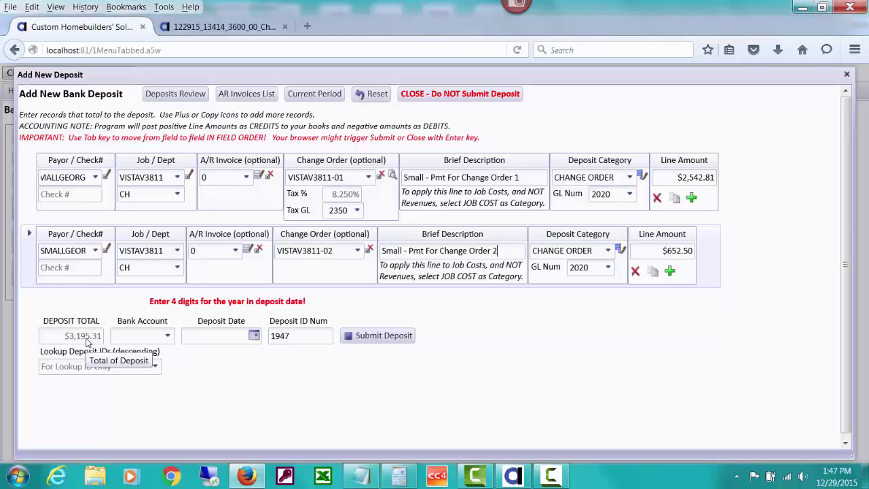
# Assign the deposit to bank account 1015-Cash-BOA Construction, date it 12/29/2015, and submit it
pyautogui.click(168, 336)
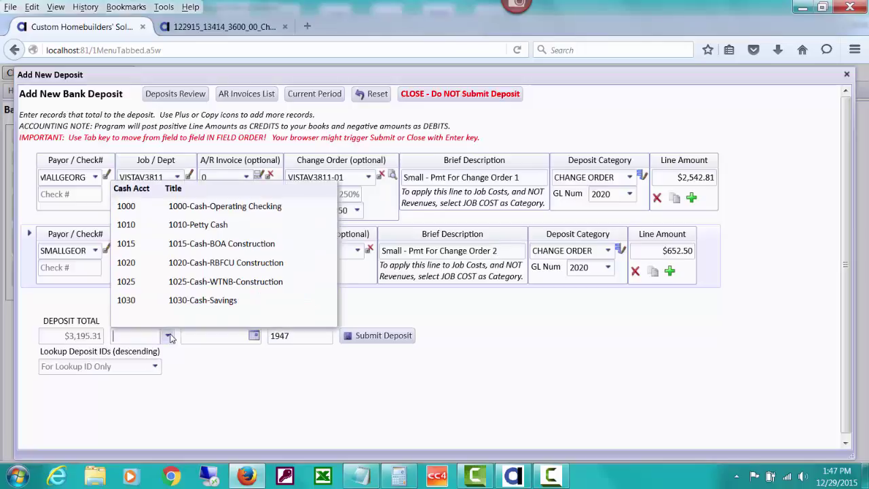
pyautogui.click(161, 248)
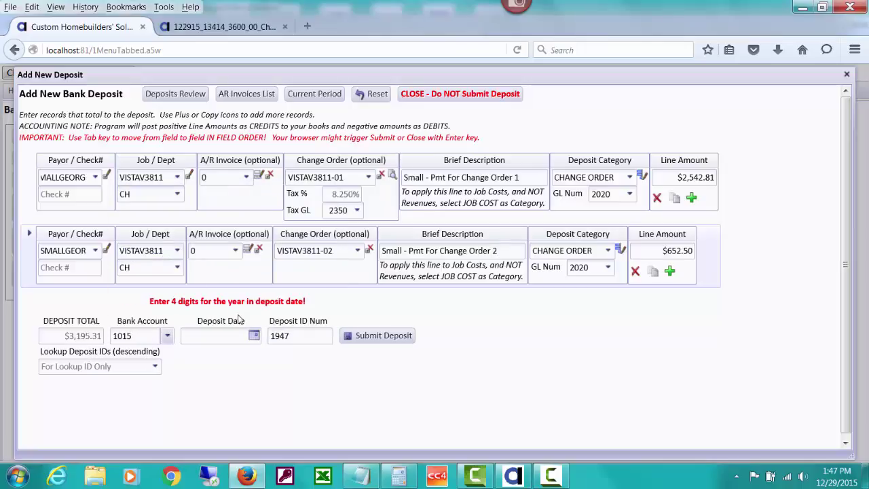
pyautogui.click(253, 335)
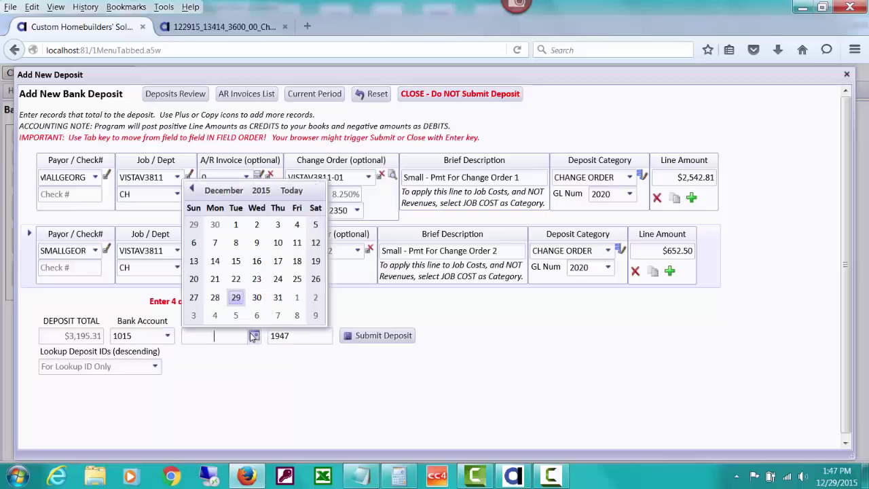
pyautogui.click(235, 296)
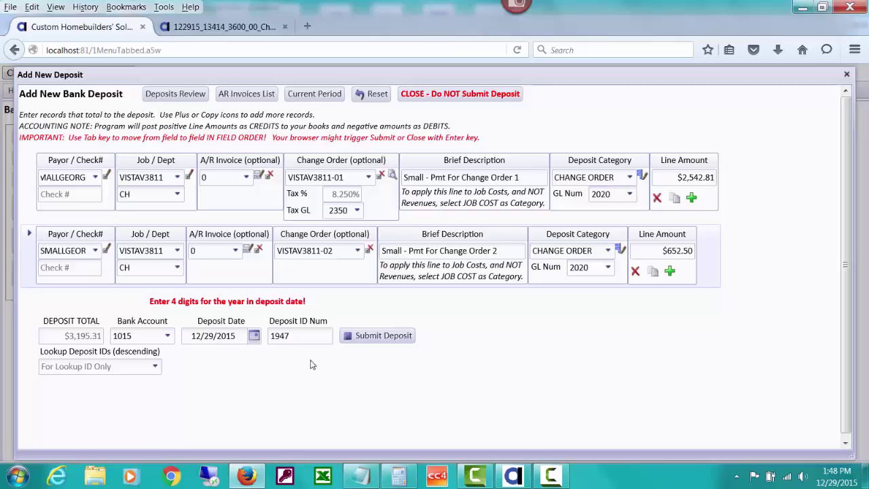
pyautogui.click(374, 340)
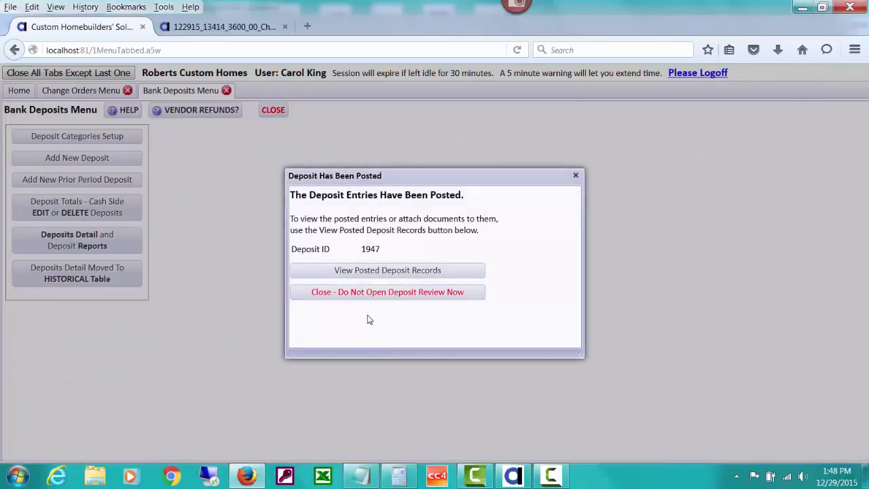
# Review the posted records of the new deposit and its report grouped by batch, and close both
pyautogui.click(363, 272)
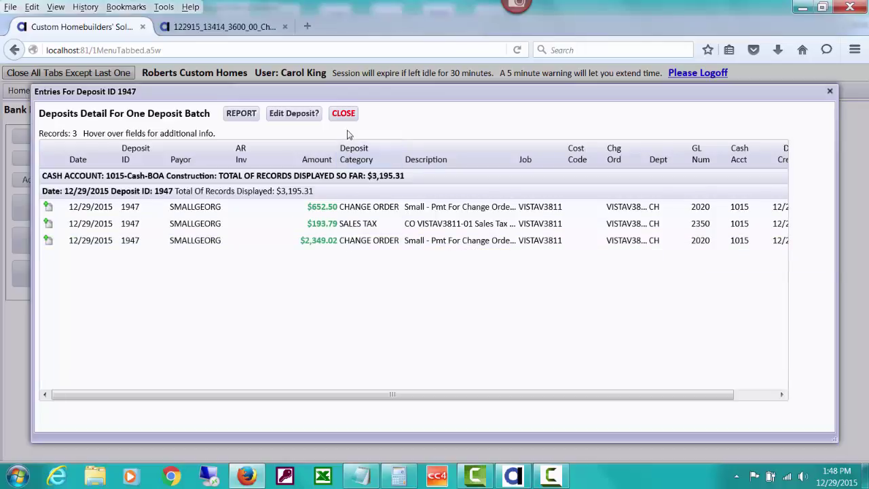
pyautogui.click(243, 114)
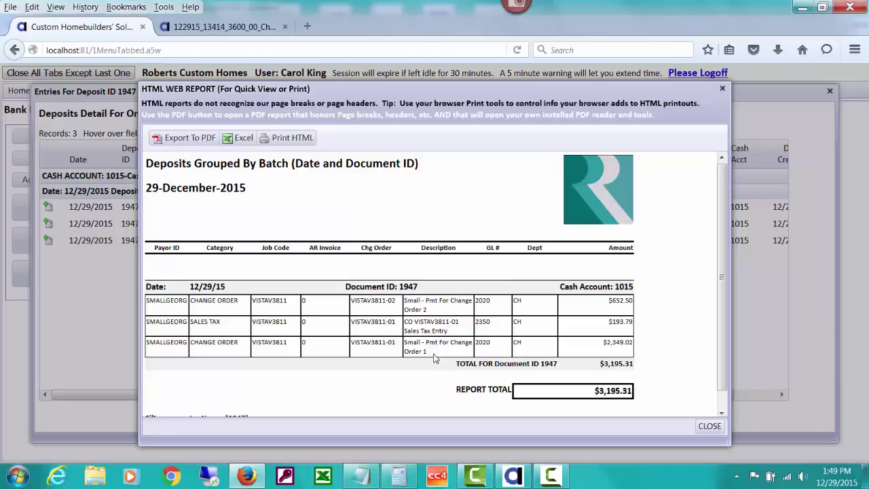
pyautogui.click(708, 426)
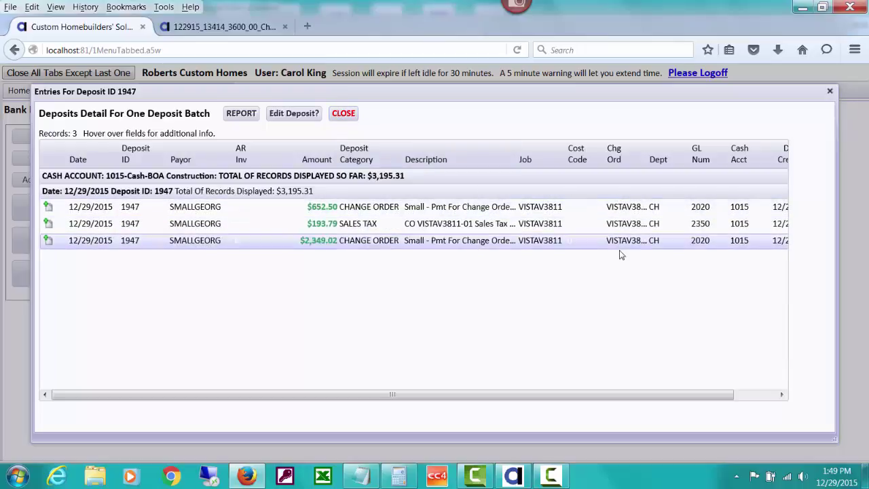
pyautogui.click(342, 115)
# Examine the payment entries and remaining totals per change order in job VISTAV3811's change orders and payments database
pyautogui.click(101, 92)
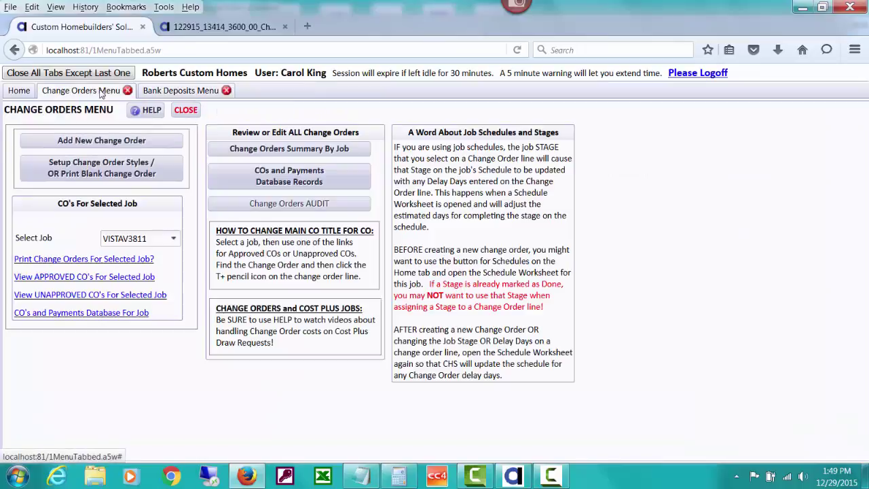
pyautogui.click(128, 314)
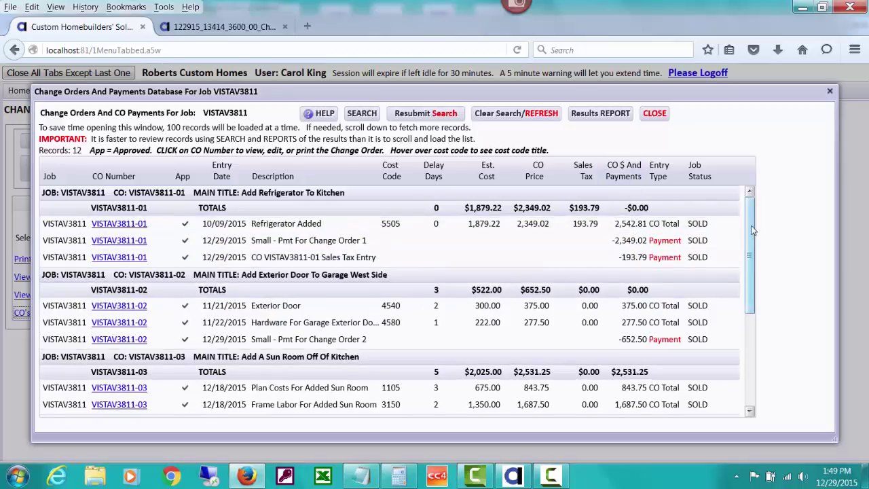
pyautogui.scroll(-1, 752, 231)
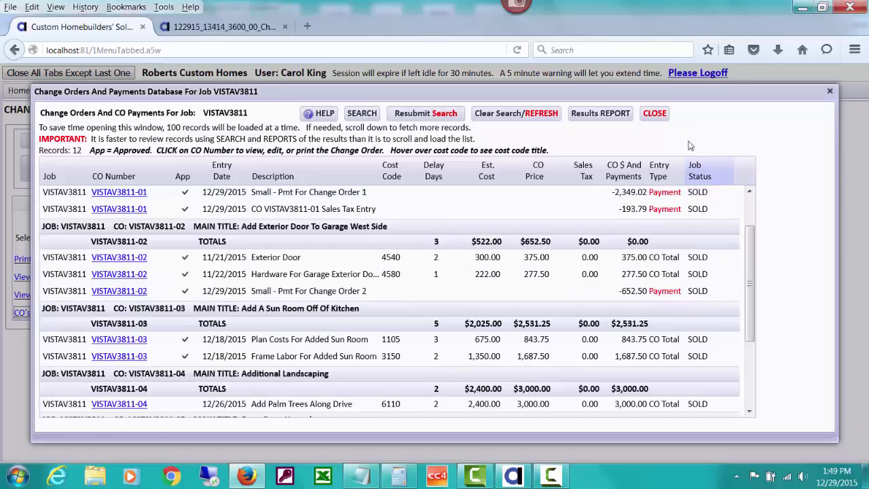
pyautogui.click(655, 113)
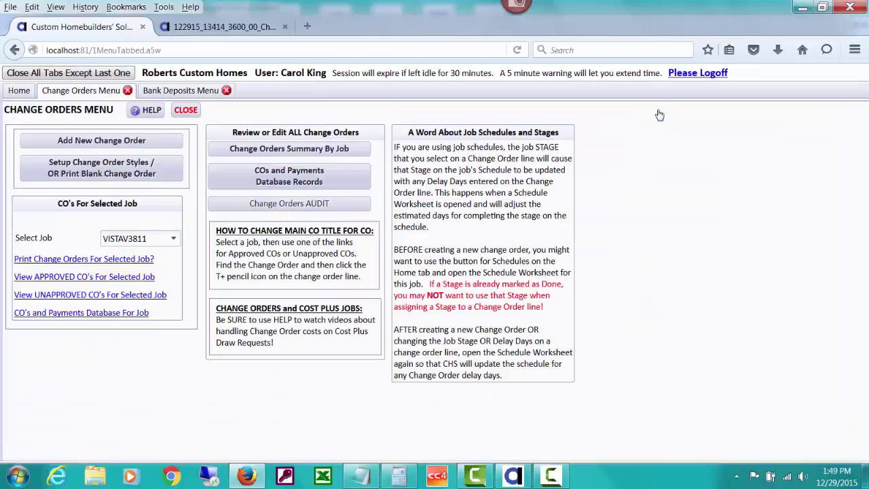
# From the change orders summary by job, open VISTAV3811's approved change orders and review their report with estimated costs and buyer notes
pyautogui.click(269, 150)
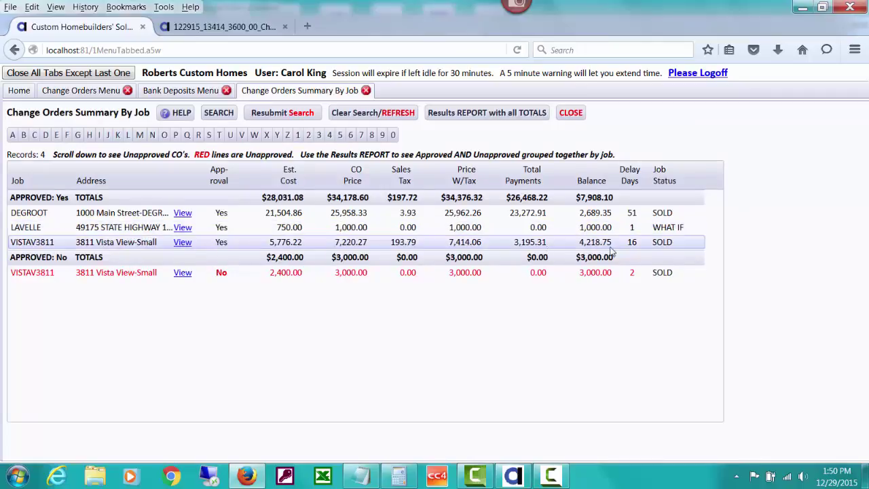
pyautogui.click(189, 245)
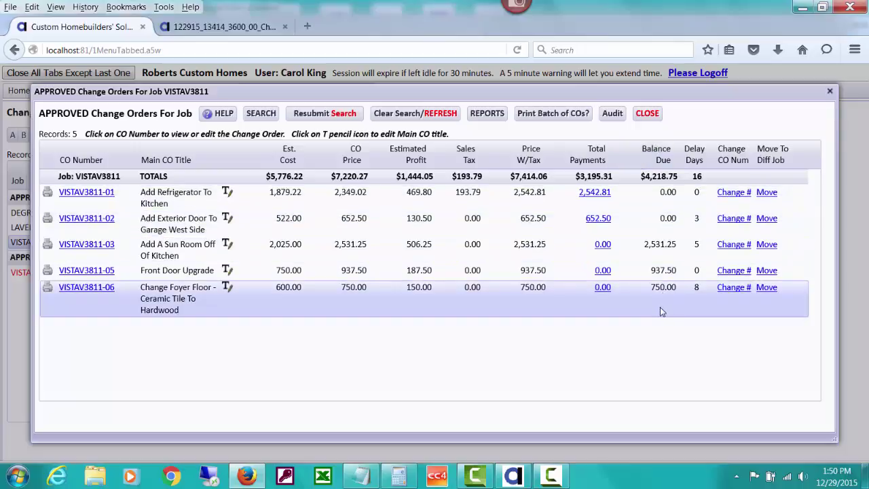
pyautogui.click(489, 114)
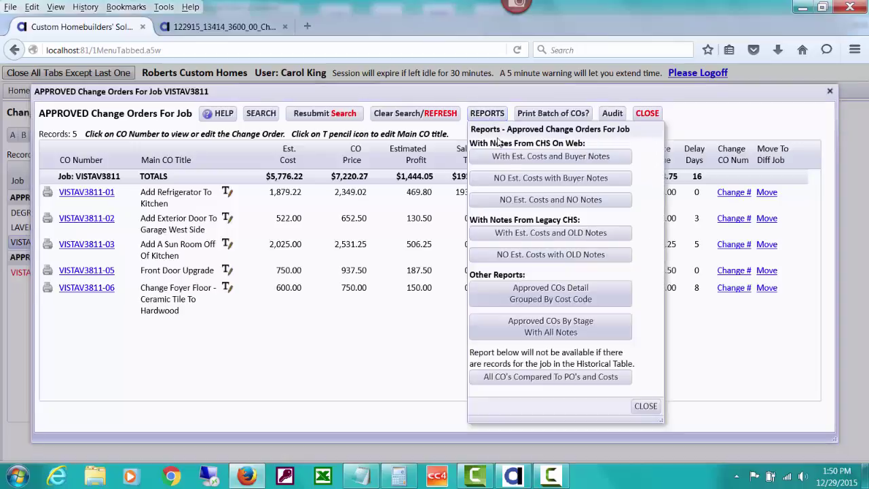
pyautogui.click(509, 158)
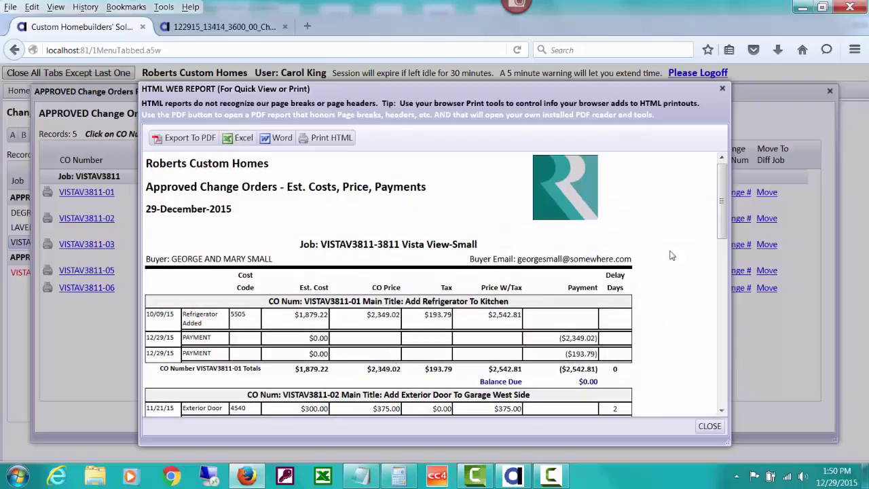
pyautogui.moveTo(724, 214); pyautogui.dragTo(722, 262)
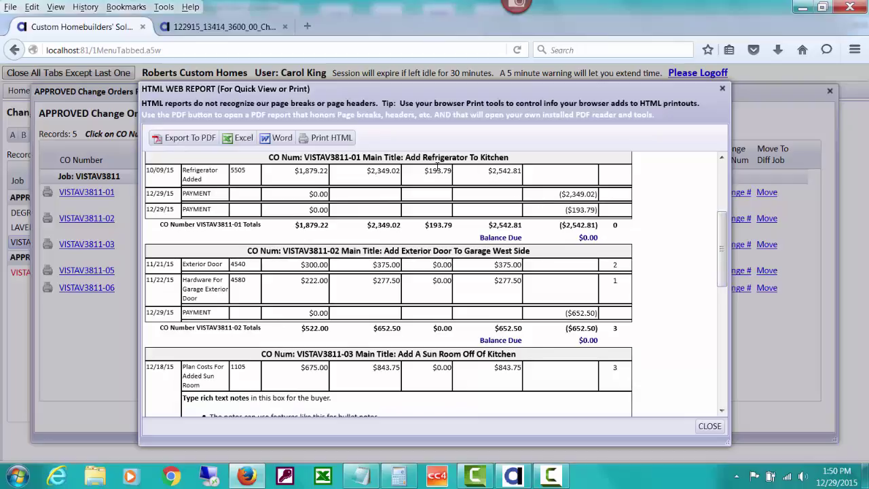
pyautogui.moveTo(721, 228); pyautogui.dragTo(722, 203)
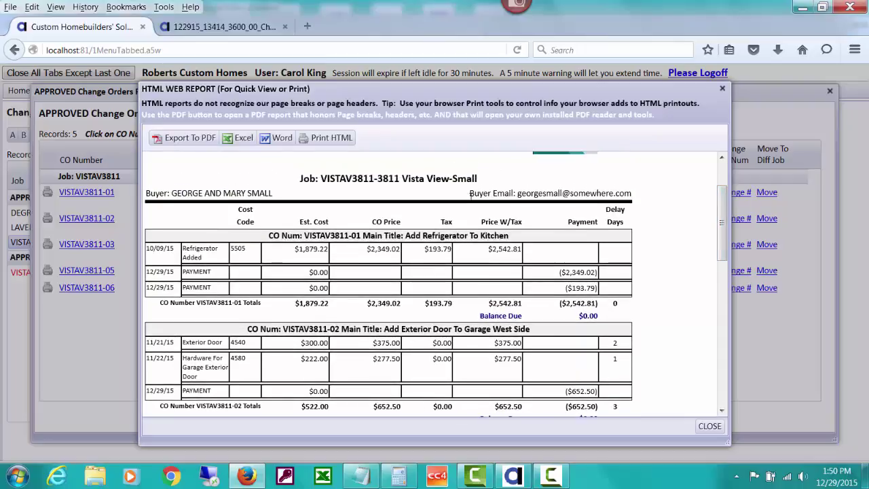
pyautogui.click(709, 427)
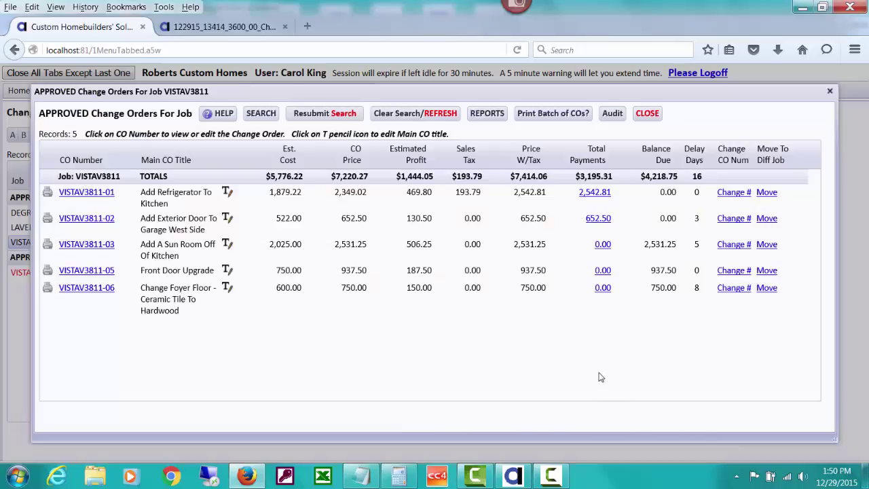